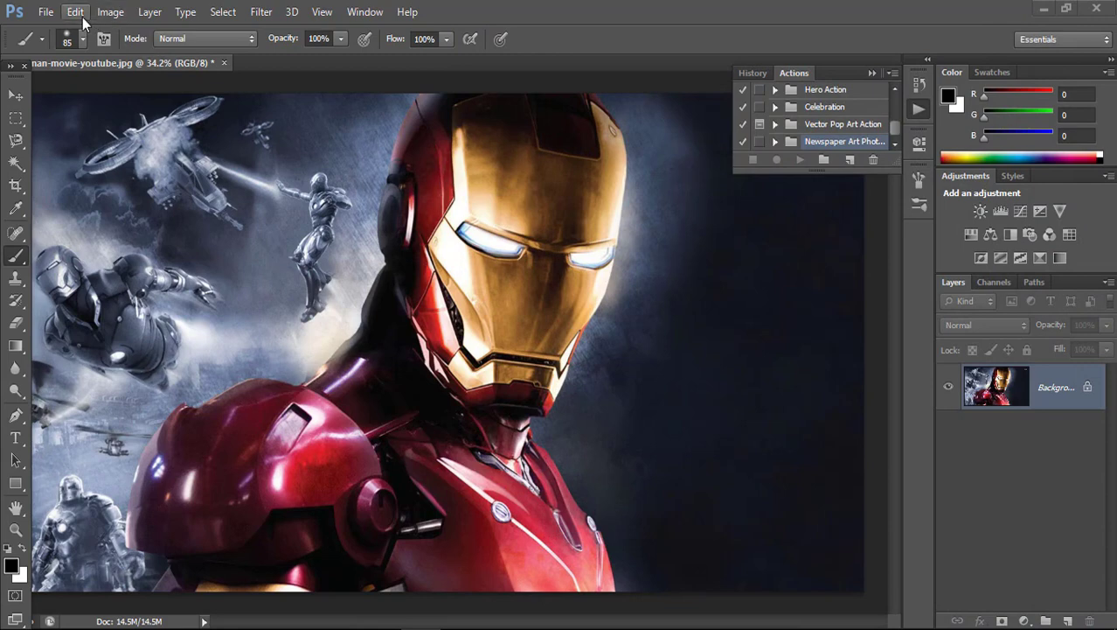
- Check the image's colour mode, then load the Lava.atn action set from the Graphicriver_Lava folder
left_click(111, 12)
mouse_move(120, 32)
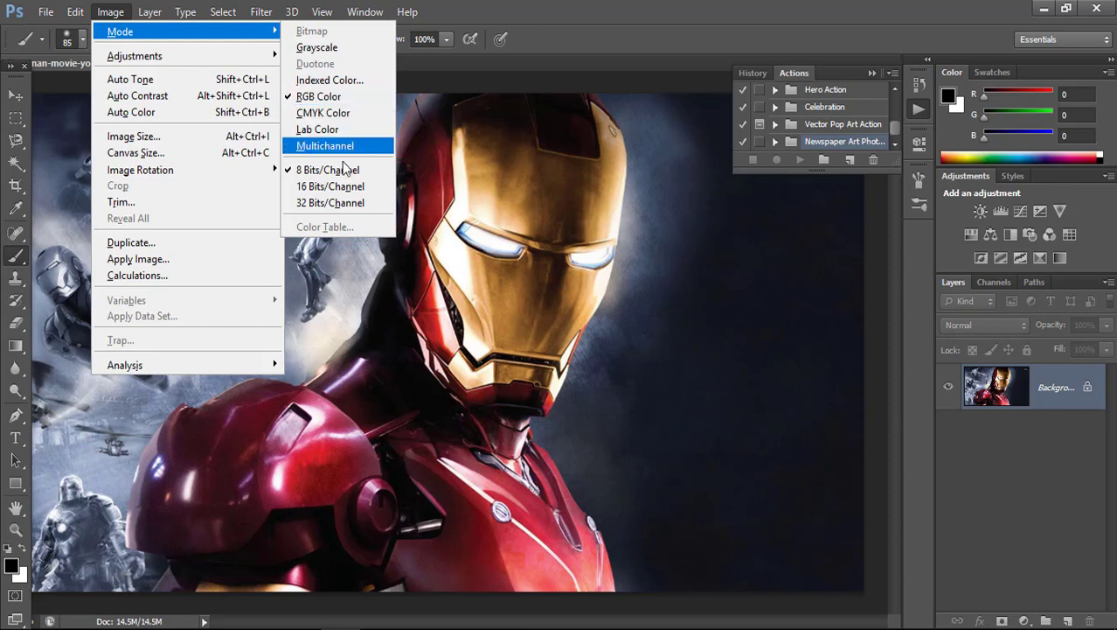
left_click(589, 4)
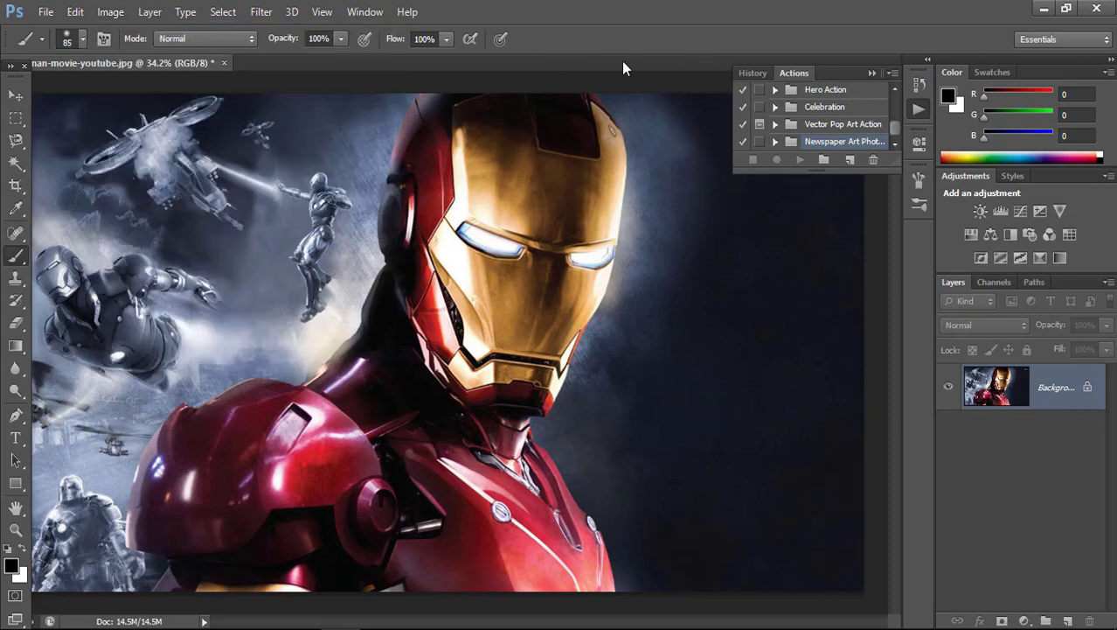
left_click(892, 74)
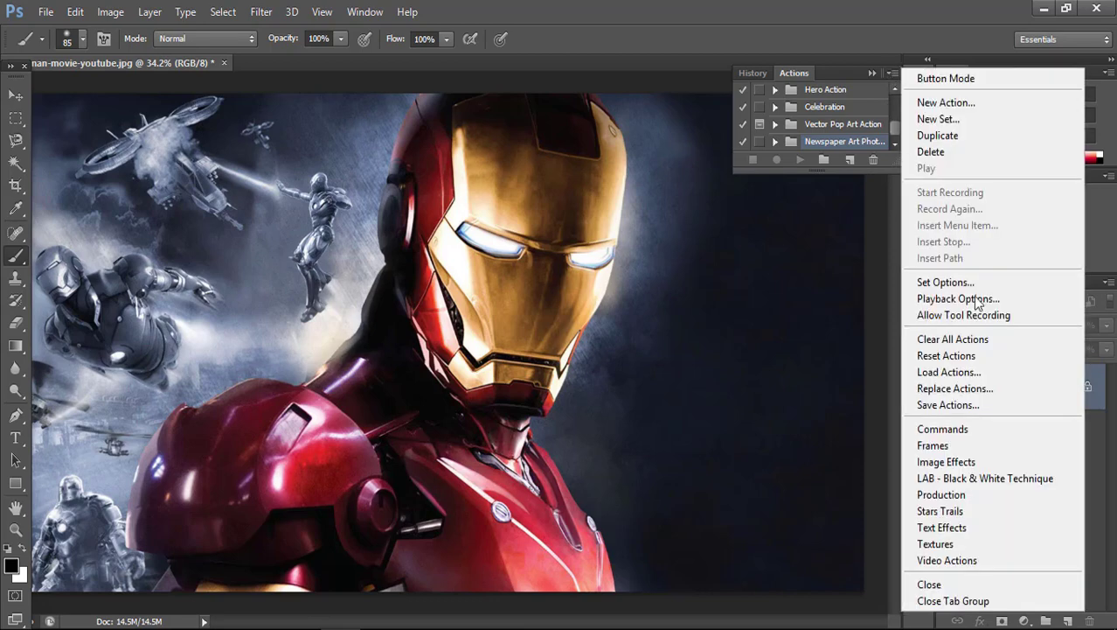
left_click(953, 370)
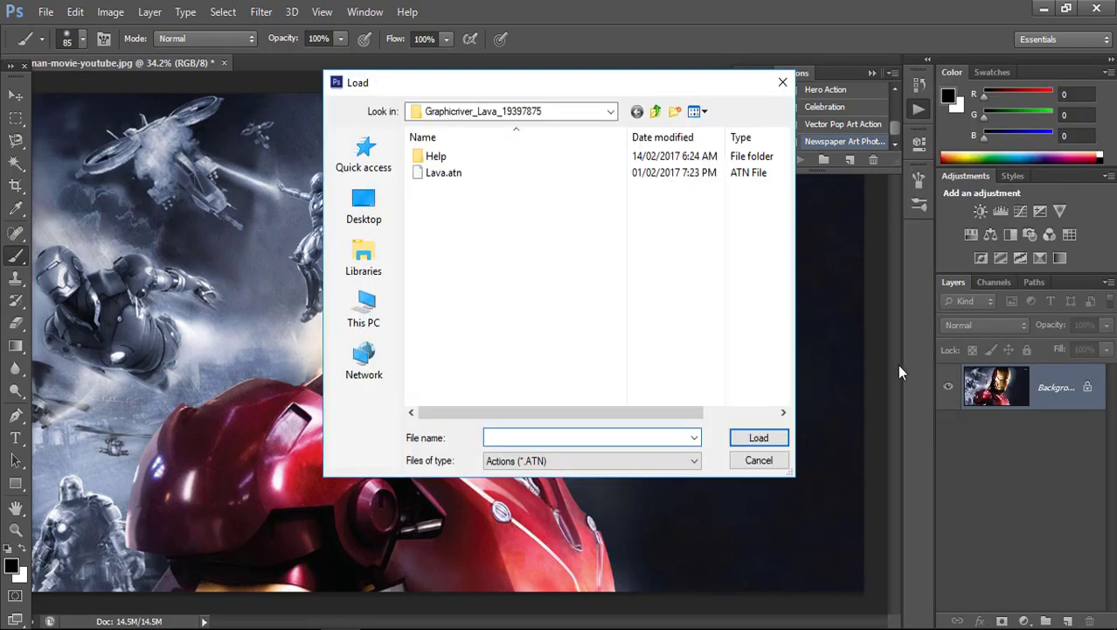
left_click(442, 174)
left_click(773, 442)
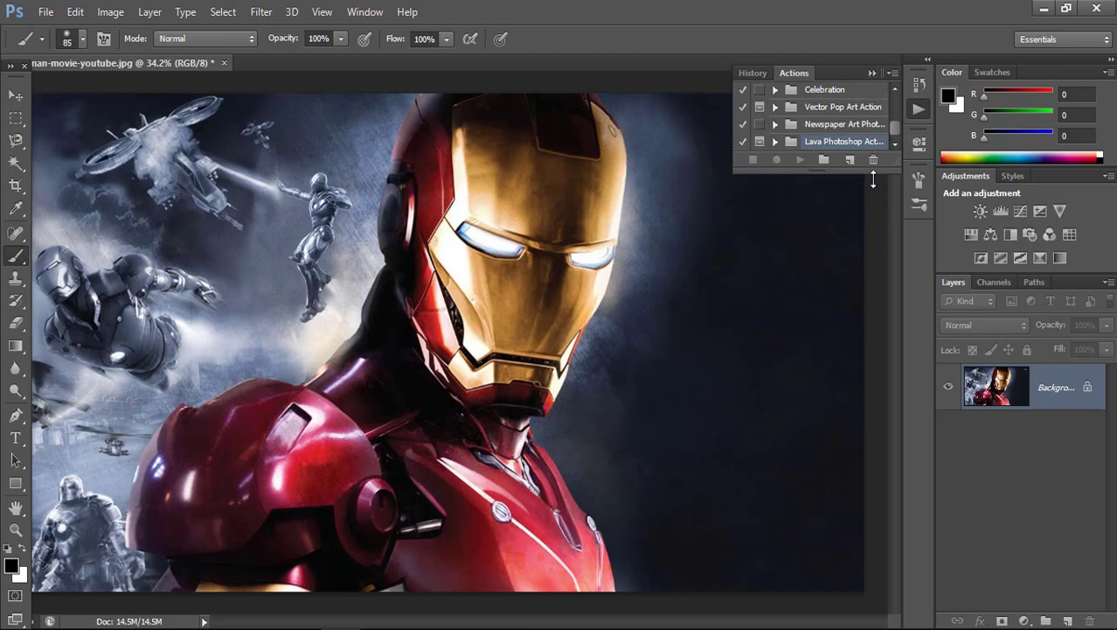
- Add a new empty layer above the photo and name it 'brush'
left_click(1068, 620)
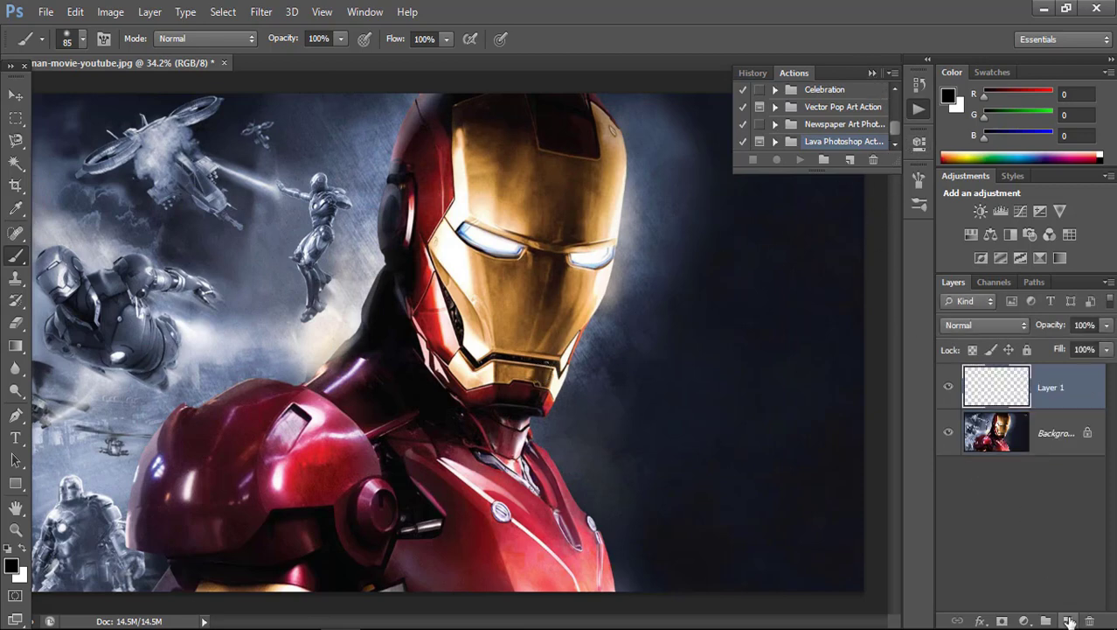
double_click(1052, 390)
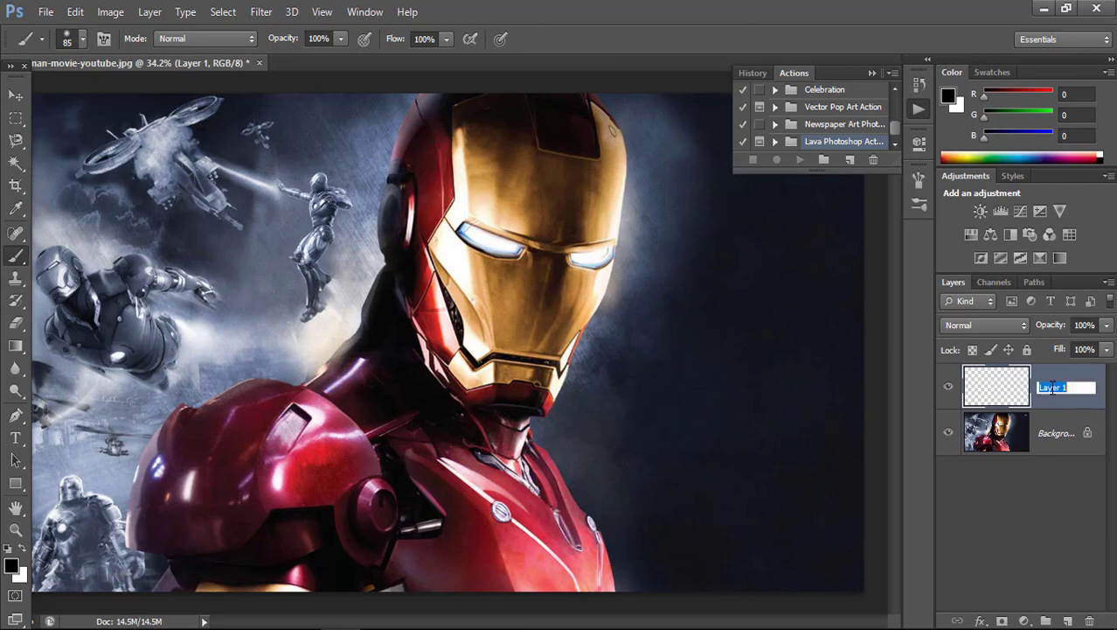
type("brush")
key("Return")
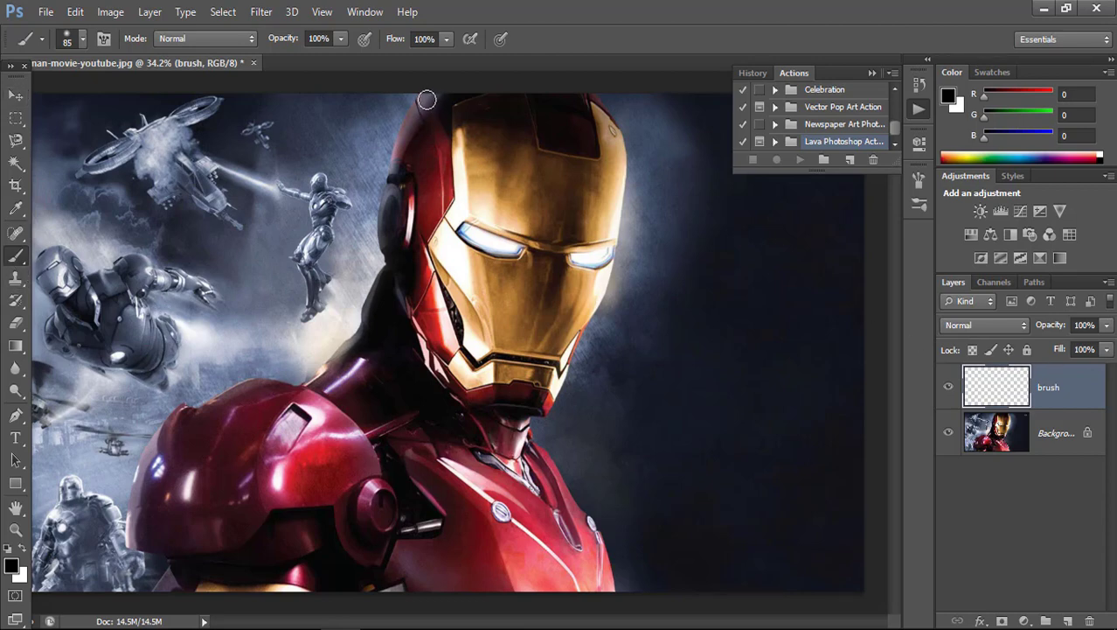
- Set the foreground colour to bright green #51fa06
left_click(9, 567)
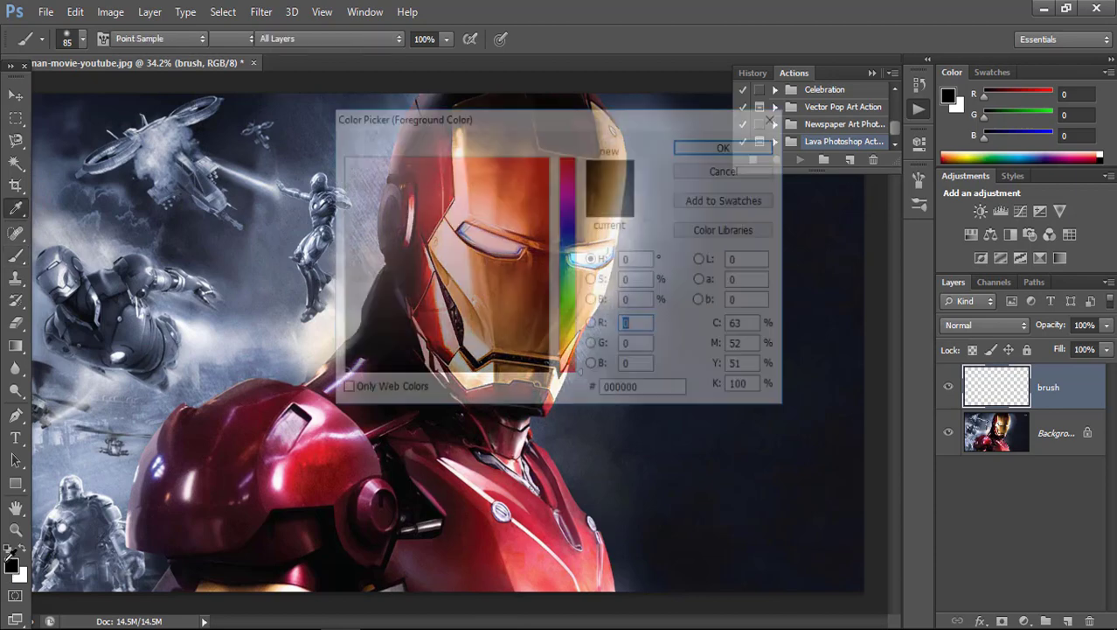
left_click(568, 316)
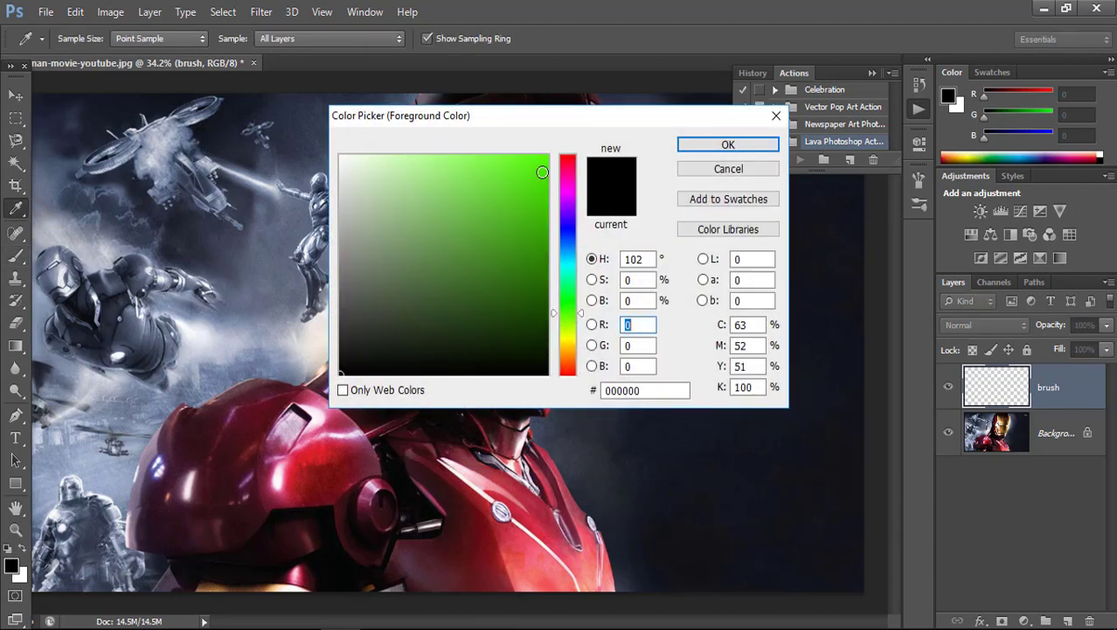
left_click_drag(542, 172, 543, 159)
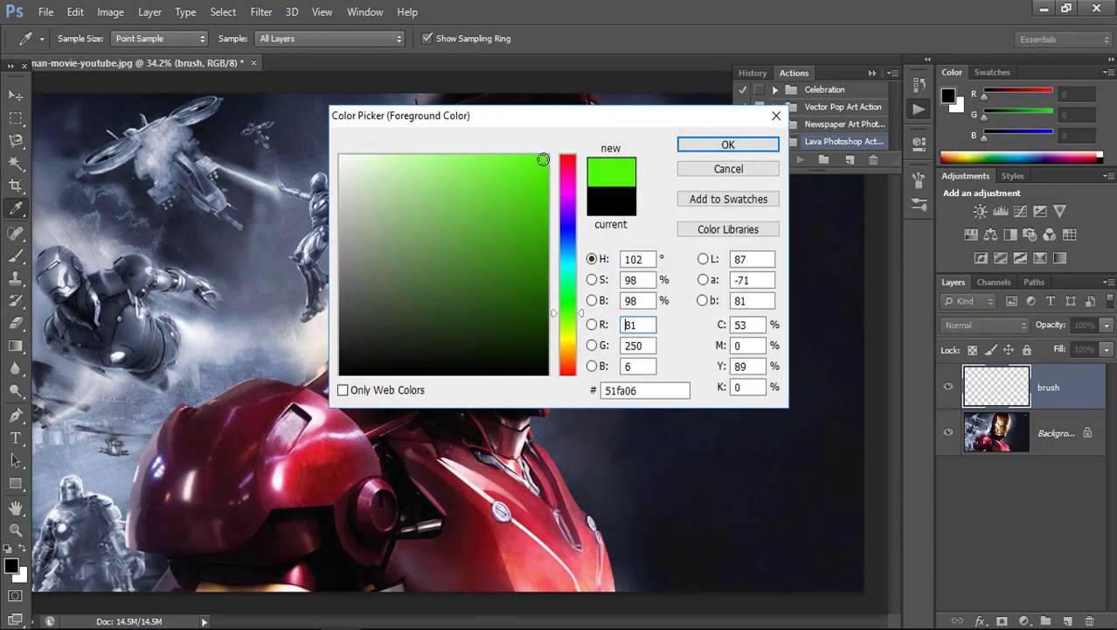
left_click(717, 145)
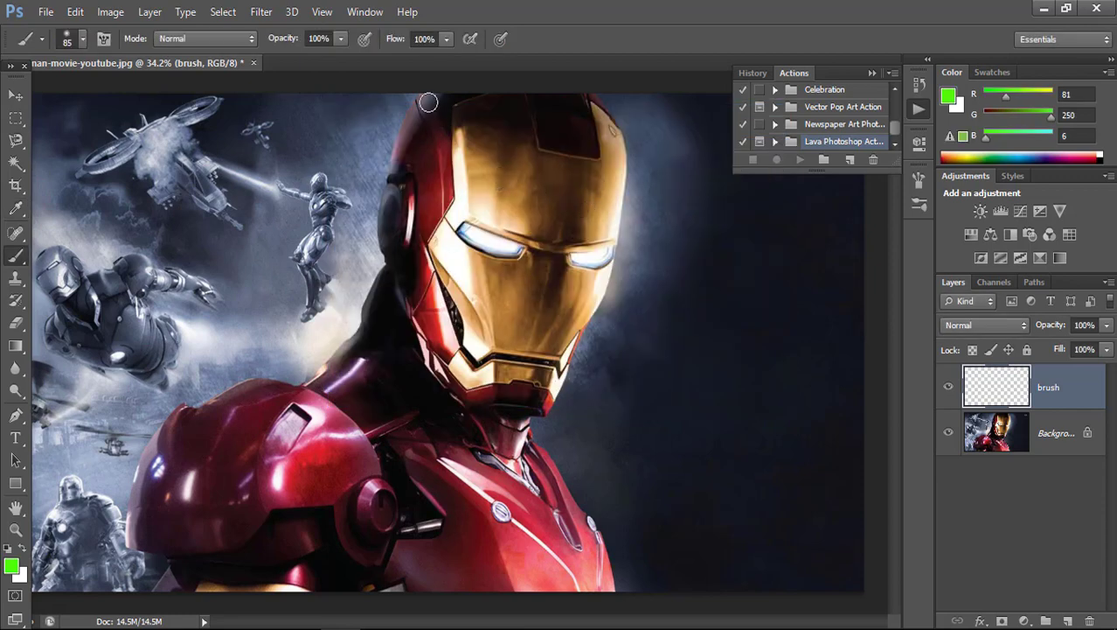
- Paint green strokes down the helmet's left edge, across the shoulder and along the arm
mouse_move(426, 99)
left_mouse_down()
mouse_move(390, 172)
mouse_move(391, 250)
mouse_move(395, 191)
mouse_move(398, 247)
mouse_move(390, 227)
left_mouse_up()
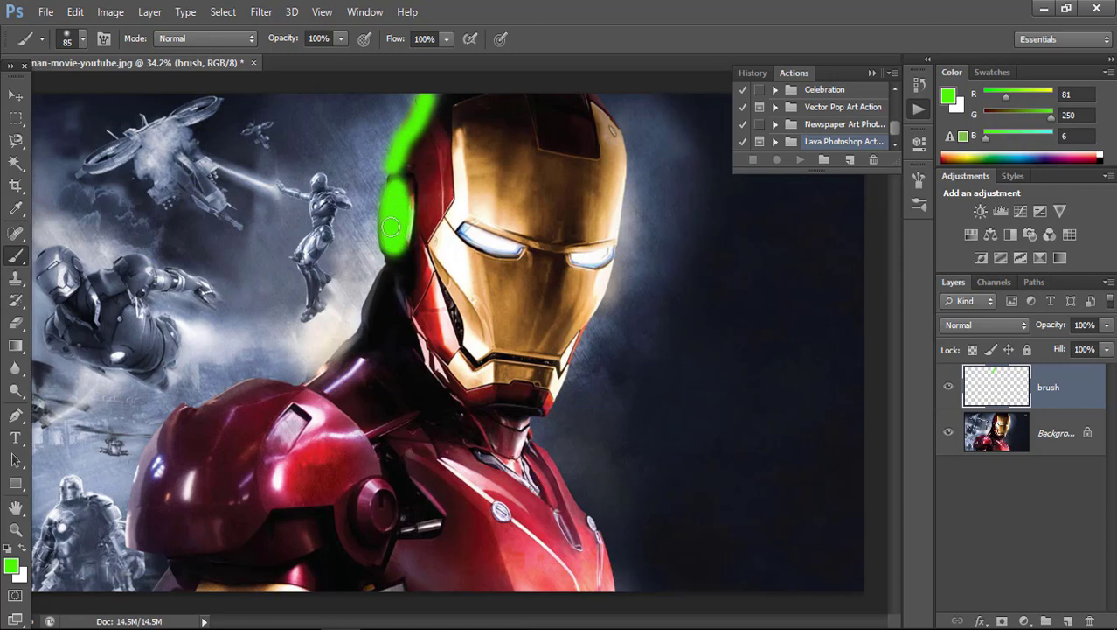
mouse_move(392, 278)
left_mouse_down()
mouse_move(358, 334)
mouse_move(299, 391)
mouse_move(358, 350)
mouse_move(406, 257)
left_mouse_up()
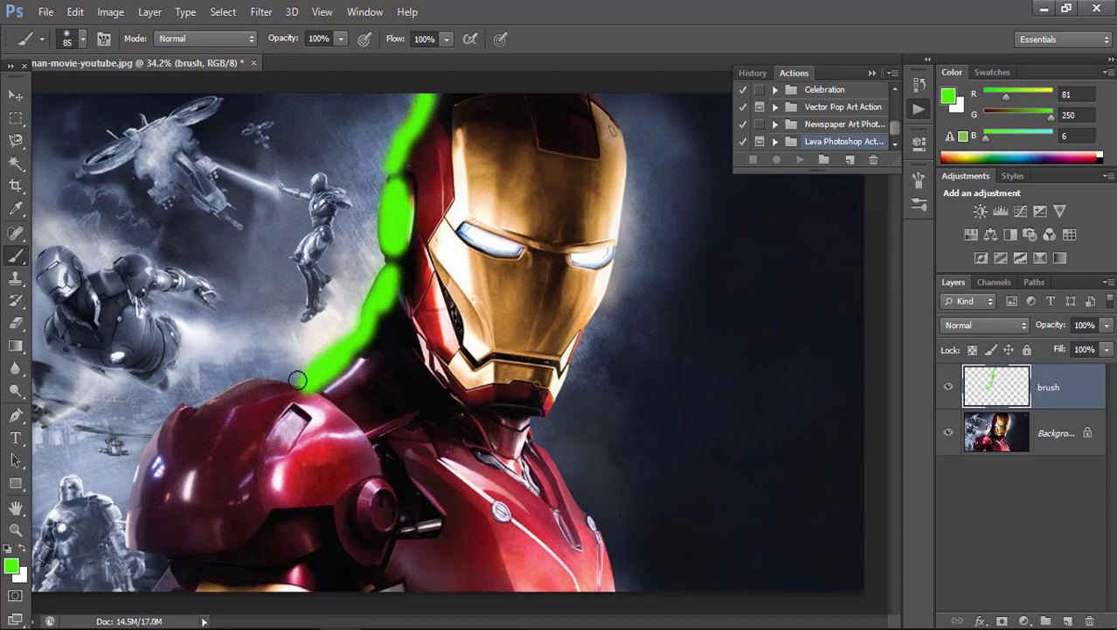
mouse_move(290, 391)
left_mouse_down()
mouse_move(249, 388)
mouse_move(178, 413)
mouse_move(145, 472)
mouse_move(130, 548)
mouse_move(203, 455)
left_mouse_up()
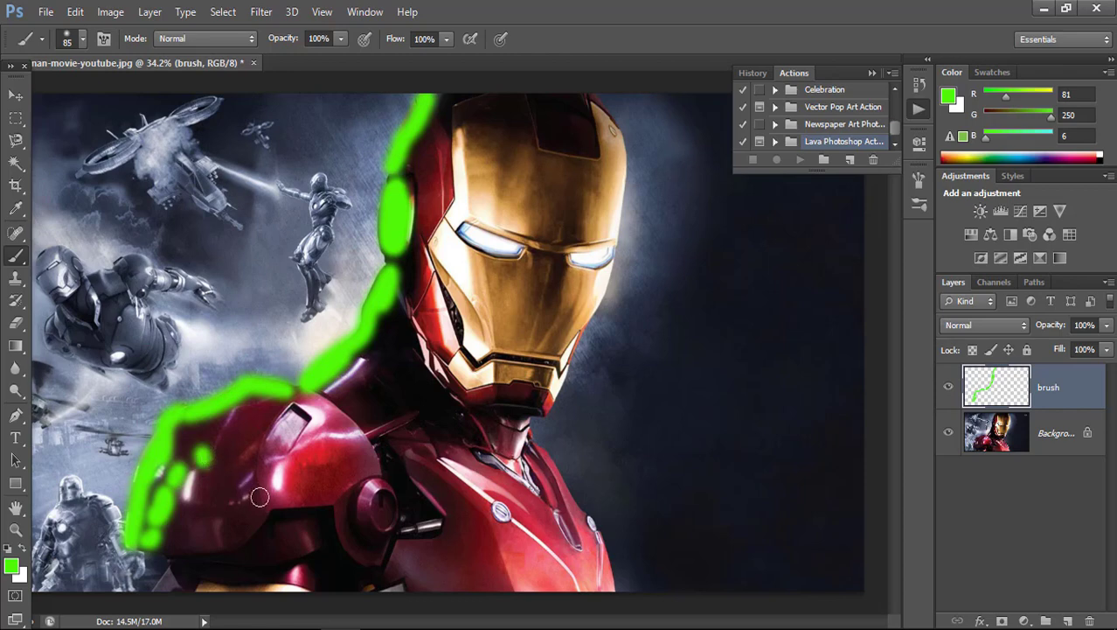
mouse_move(175, 569)
left_mouse_down()
mouse_move(187, 575)
mouse_move(200, 553)
left_mouse_up()
mouse_move(213, 496)
left_mouse_down()
mouse_move(251, 429)
mouse_move(284, 414)
left_mouse_up()
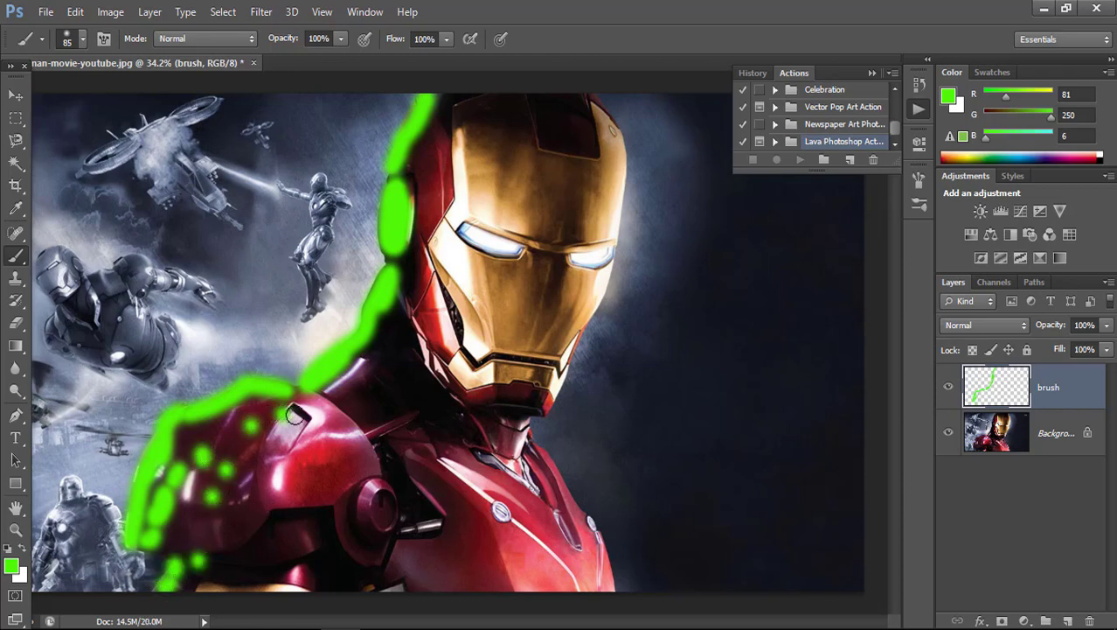
- Dab a row of green spots up the helmet edge to its top
left_click(358, 387)
left_click(386, 338)
left_click(413, 286)
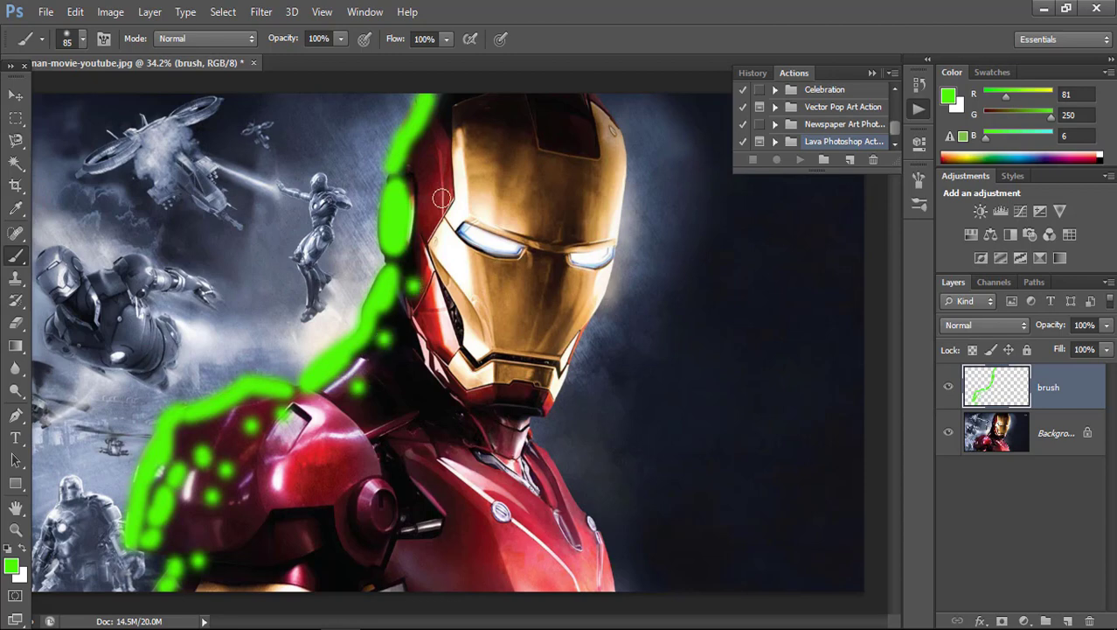
left_click(440, 188)
left_click(424, 171)
left_click(433, 146)
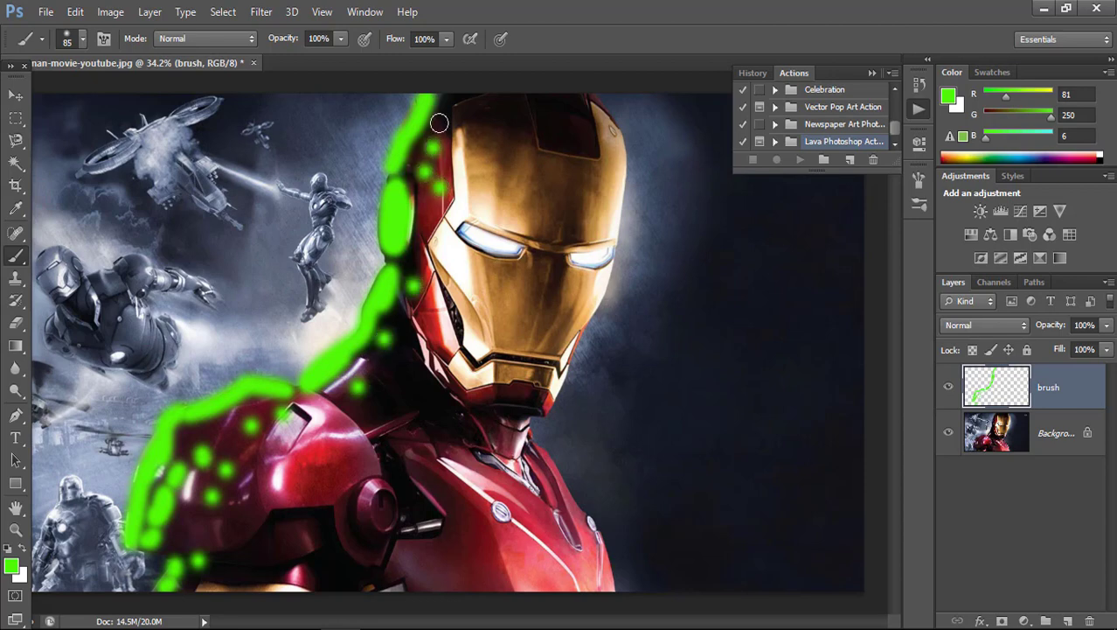
left_click(451, 105)
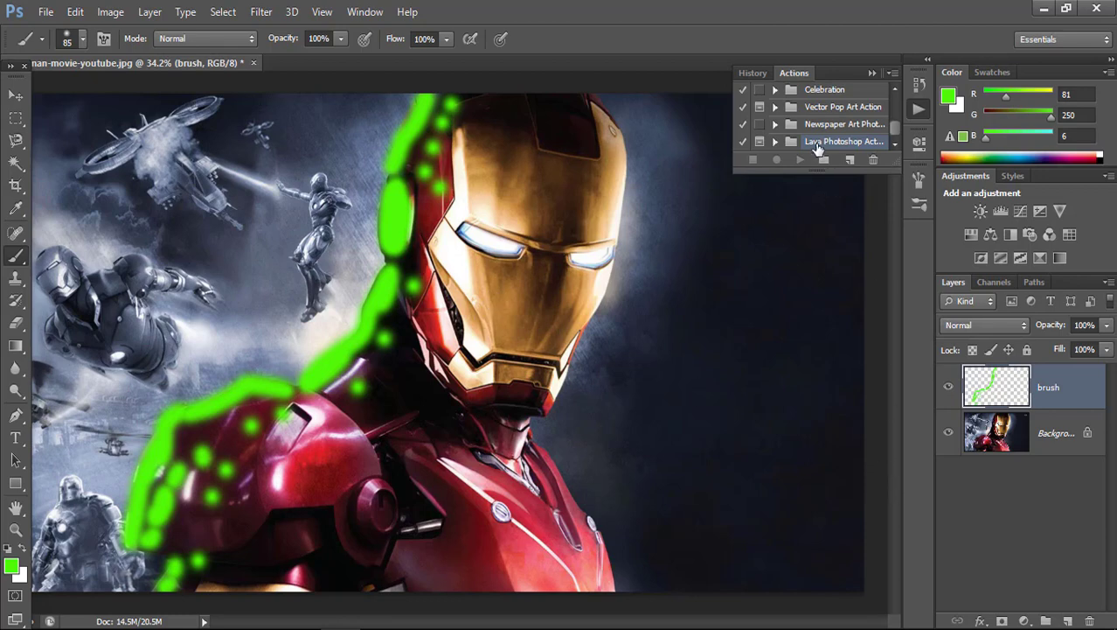
- Play the Left Lava action from the Lava Photoshop Actions set to render the lava effect
left_click(774, 141)
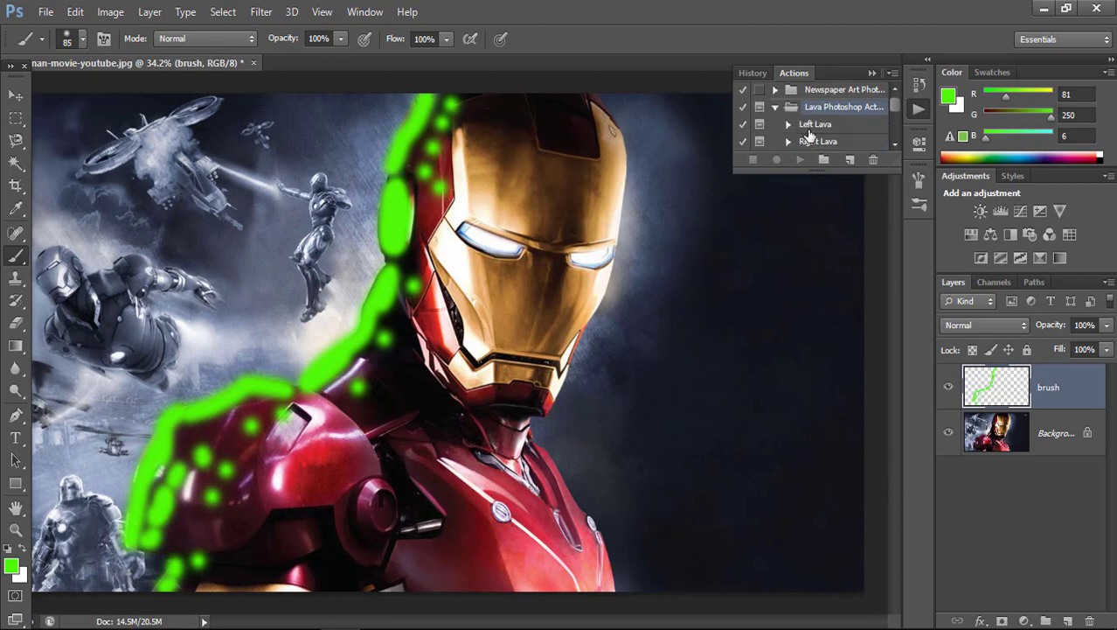
left_click(822, 125)
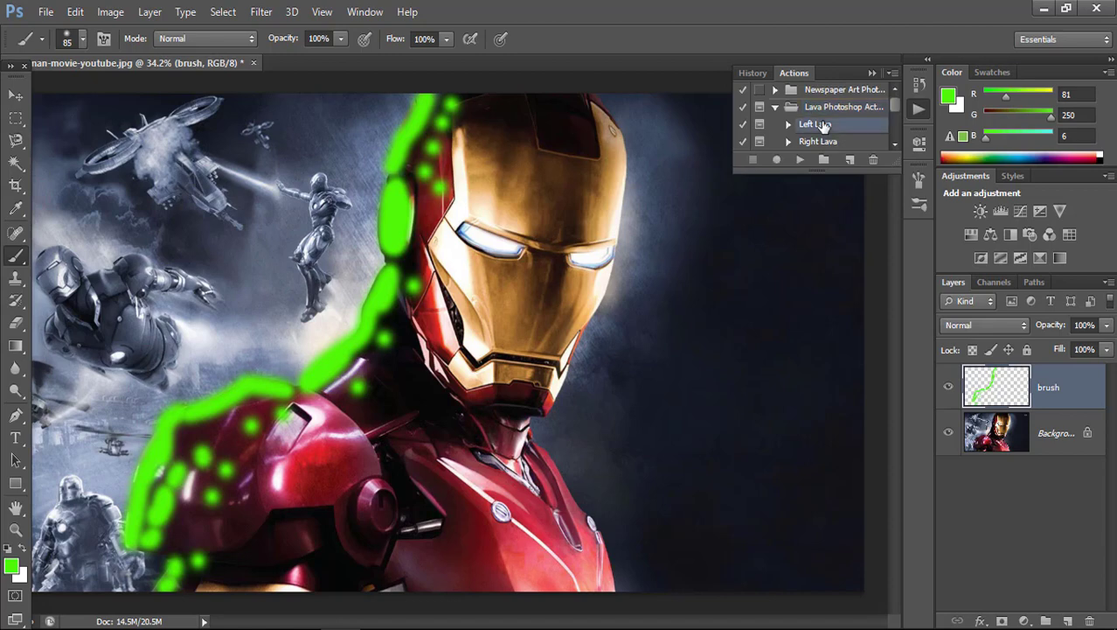
left_click(798, 166)
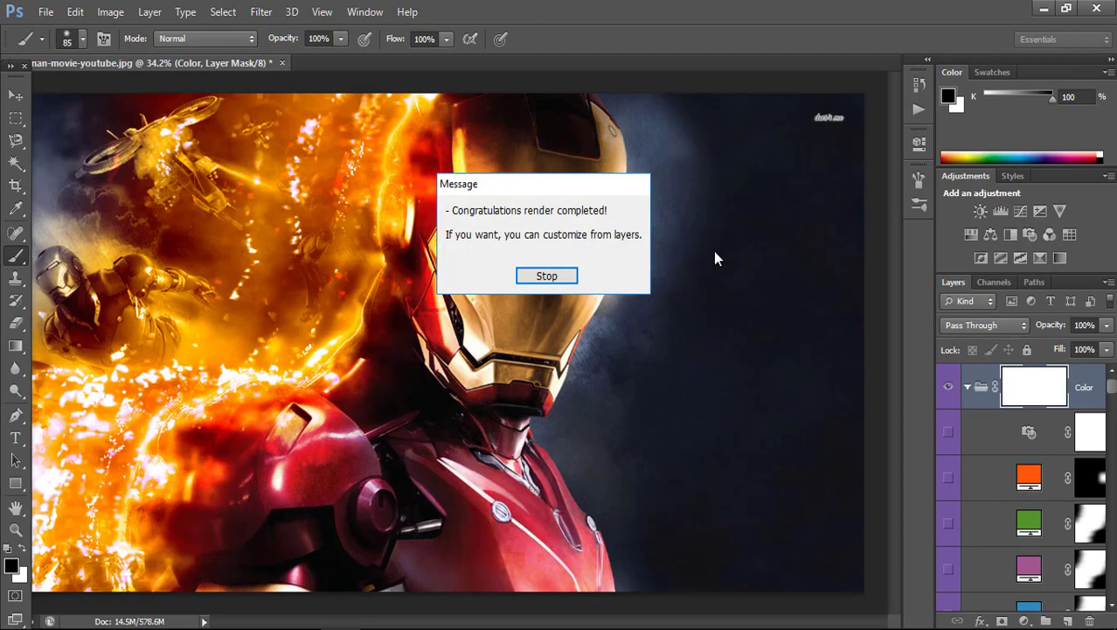
- Dismiss the render-completed message and switch to the Move tool
left_click(548, 276)
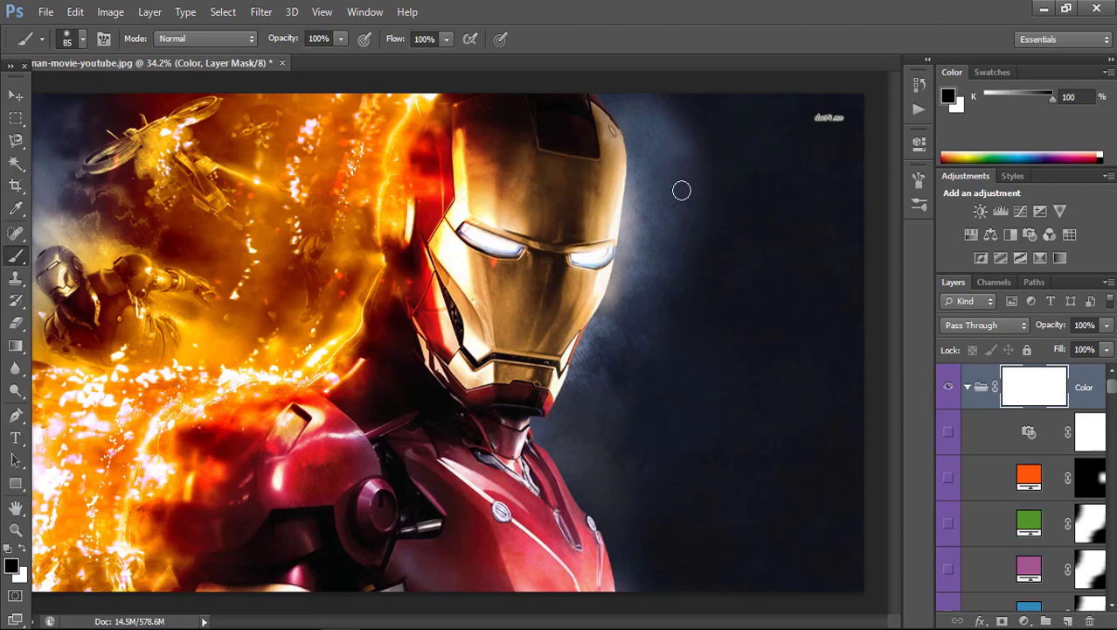
left_click(18, 97)
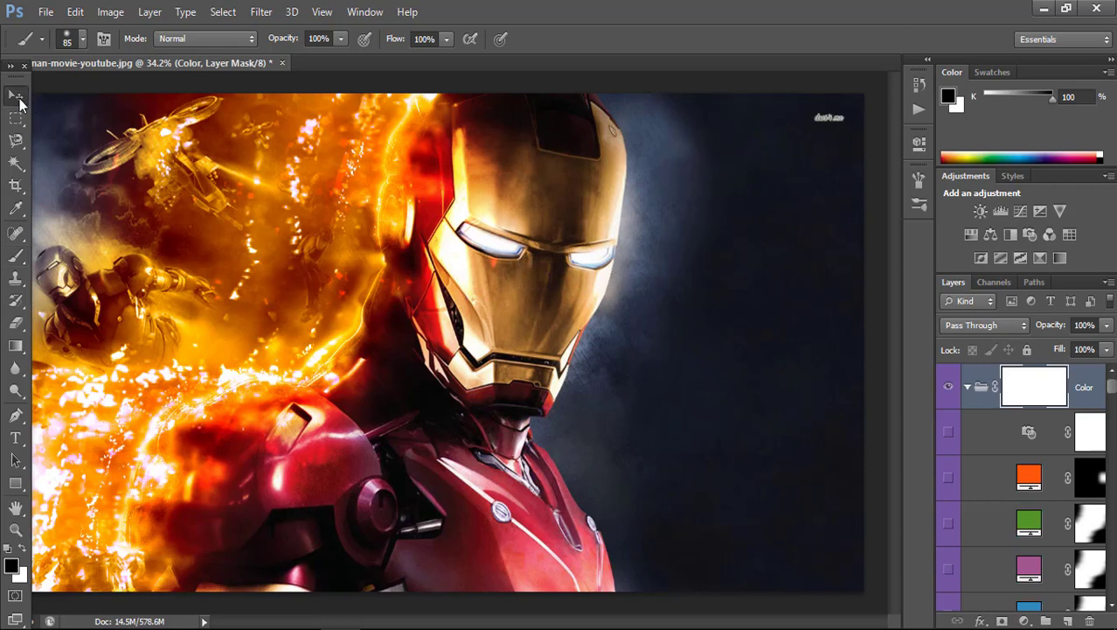